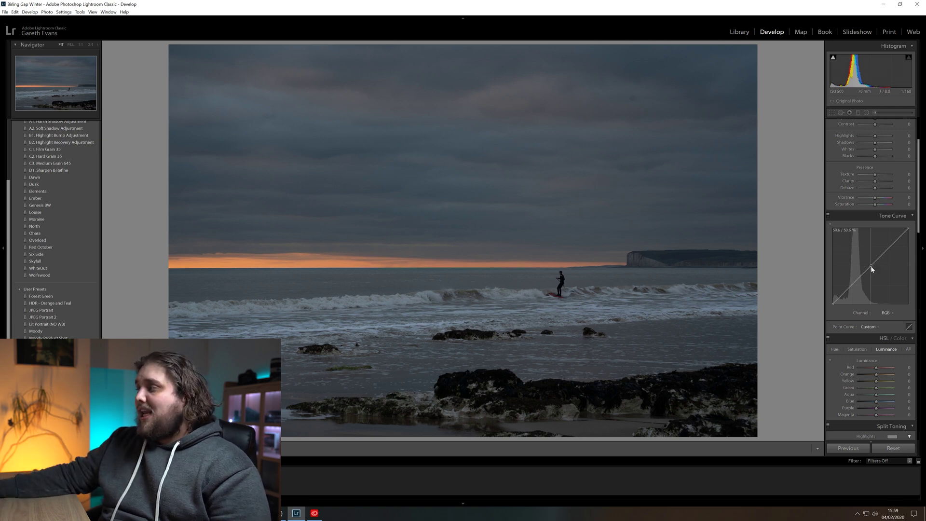
- Remove the RGB curve's midpoint and flatten the curve back to Linear, keeping the RGB channel
mouse_move(872, 269)
mouse_down()
mouse_move(880, 277)
mouse_move(866, 261)
mouse_up()
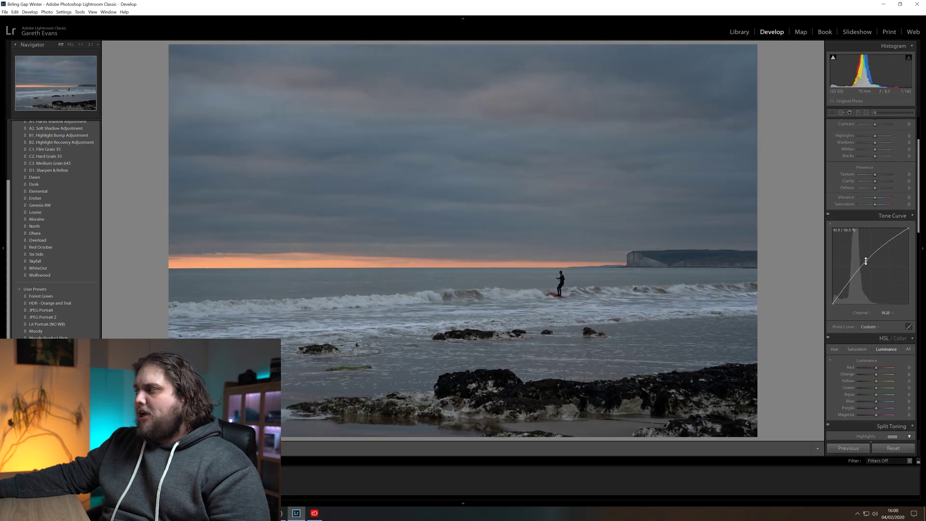
double_click(866, 261)
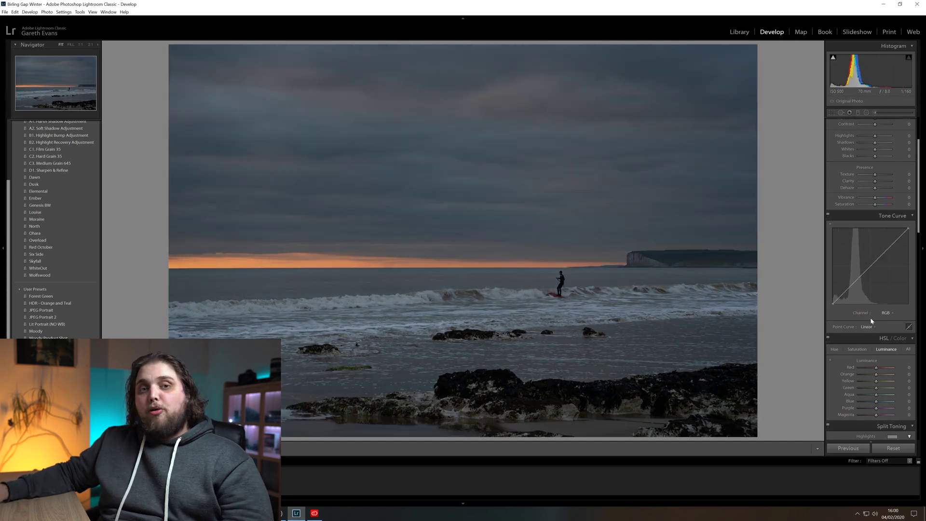
right_click(874, 266)
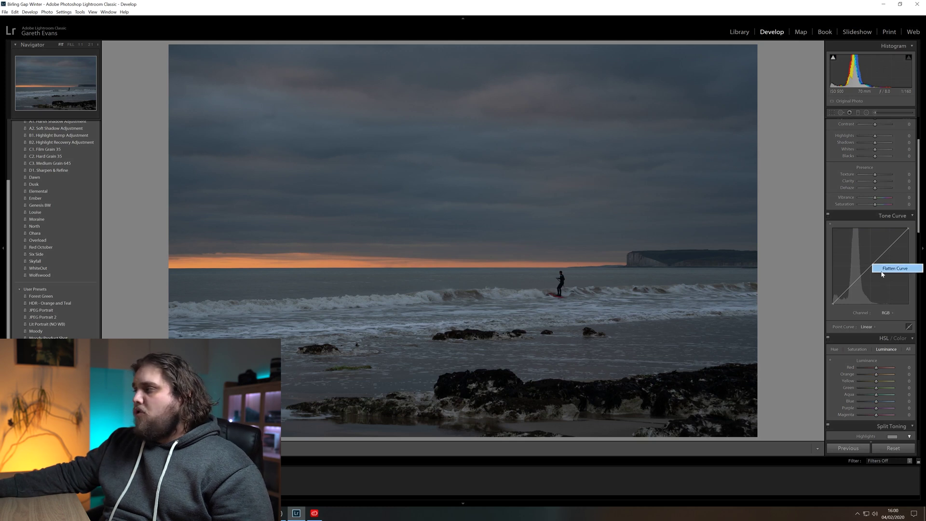
click(849, 314)
click(883, 314)
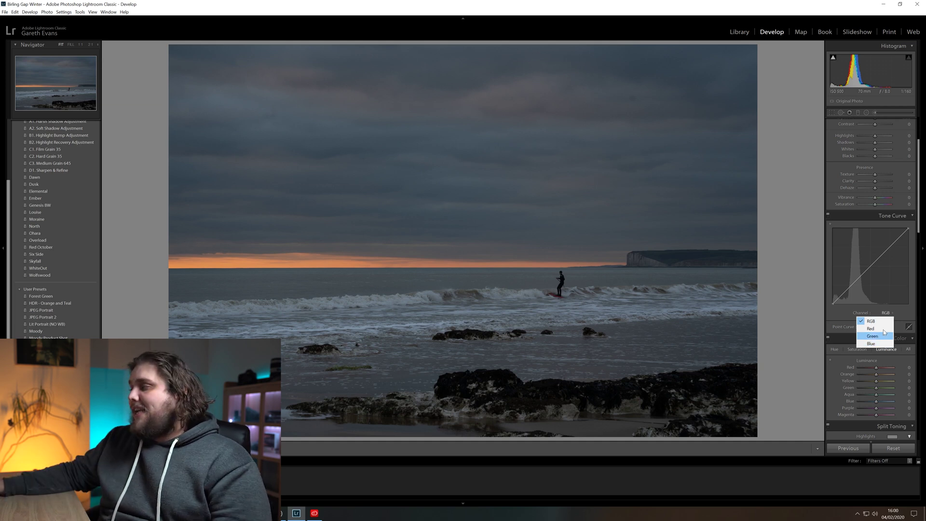
click(883, 322)
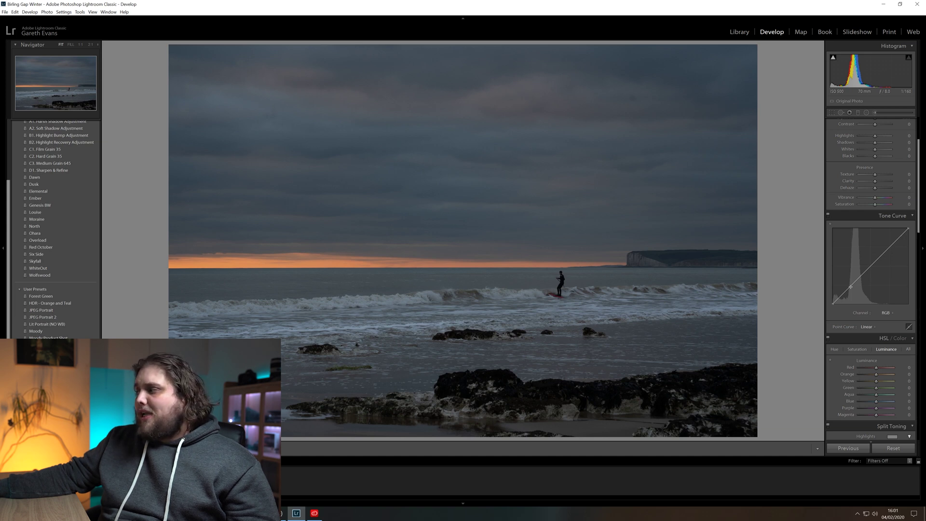
- Add a shadow point on the RGB curve and pull it just below the diagonal
drag(852, 285, 853, 293)
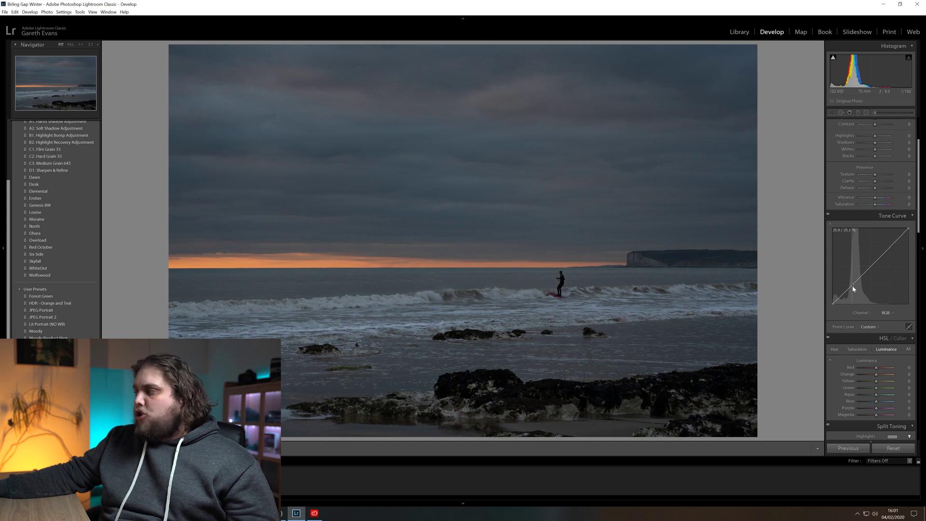
drag(852, 286, 853, 291)
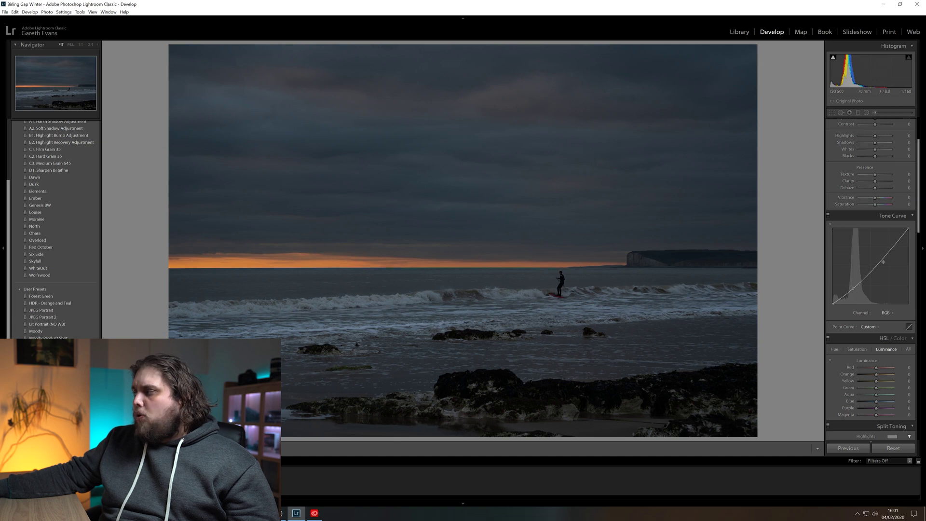
double_click(853, 288)
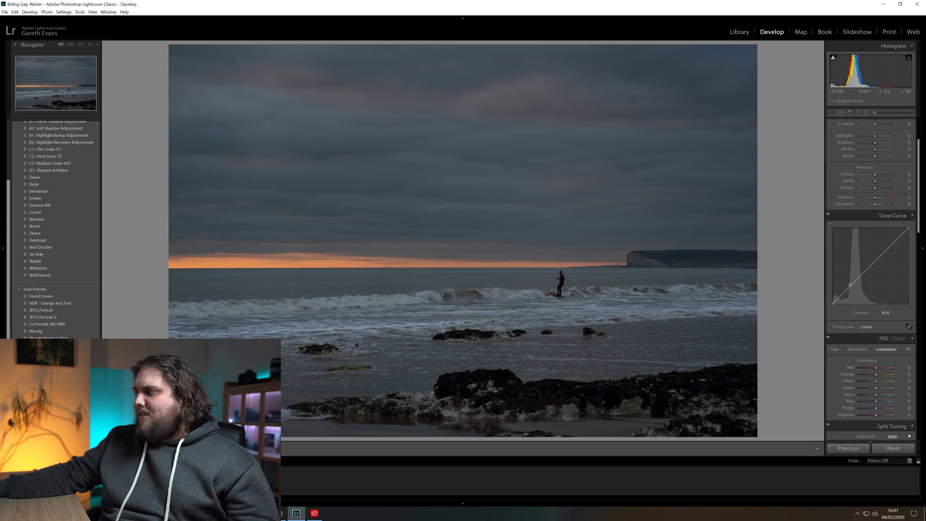
drag(854, 287, 855, 300)
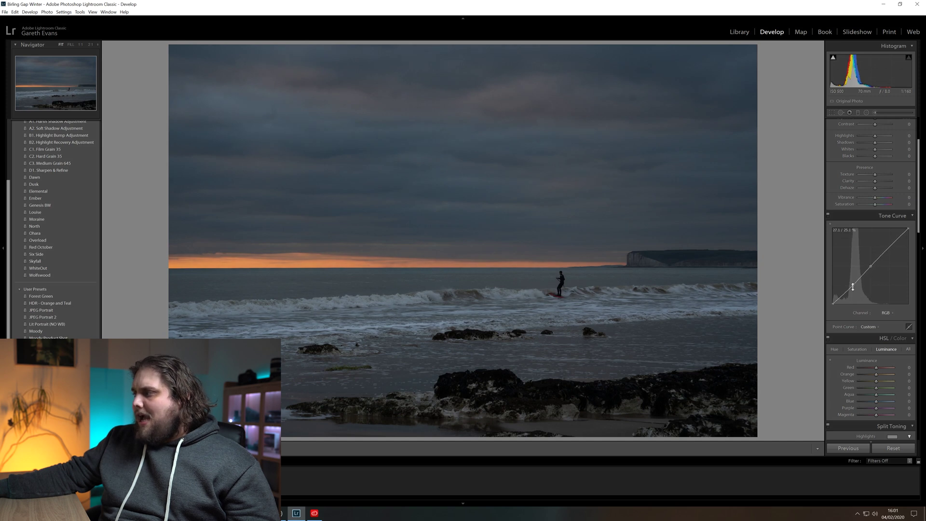
- Deepen the RGB shadow point and add a highlight point on the upper curve
drag(853, 287, 855, 289)
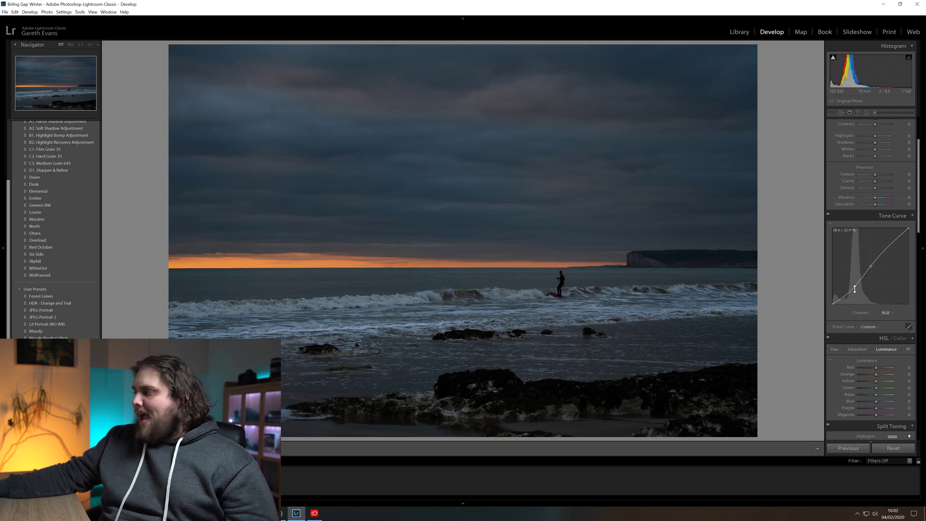
mouse_move(856, 291)
mouse_down()
mouse_move(861, 297)
mouse_move(853, 291)
mouse_up()
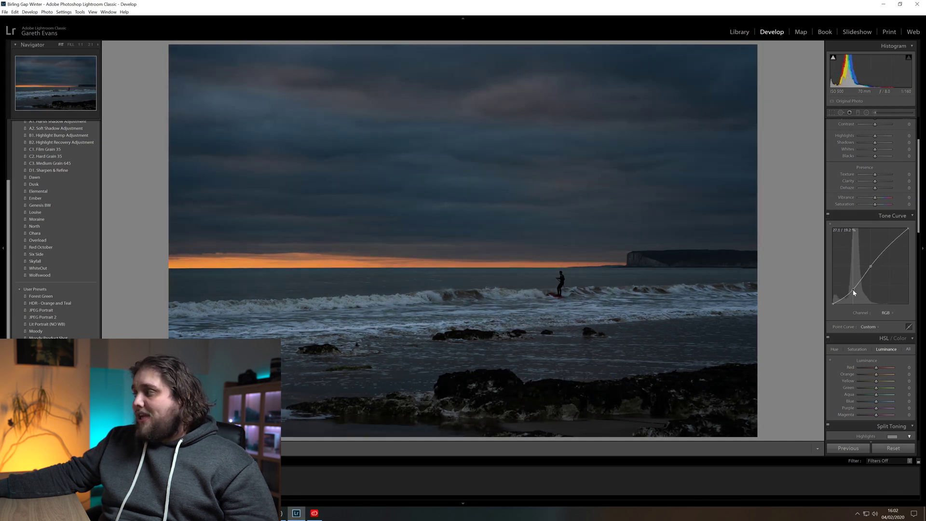
click(889, 245)
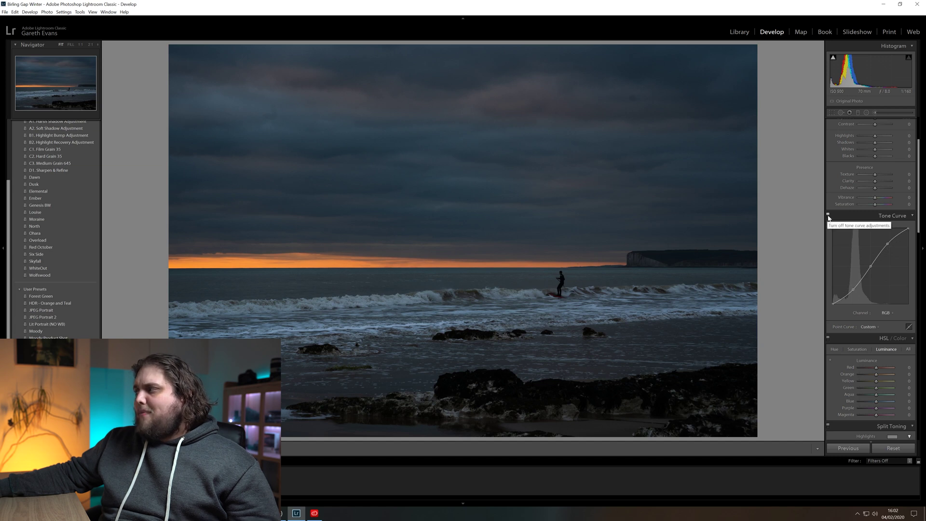
- Compare the curve on and off, try shadow and highlight point tweaks, then undo the last change
click(829, 215)
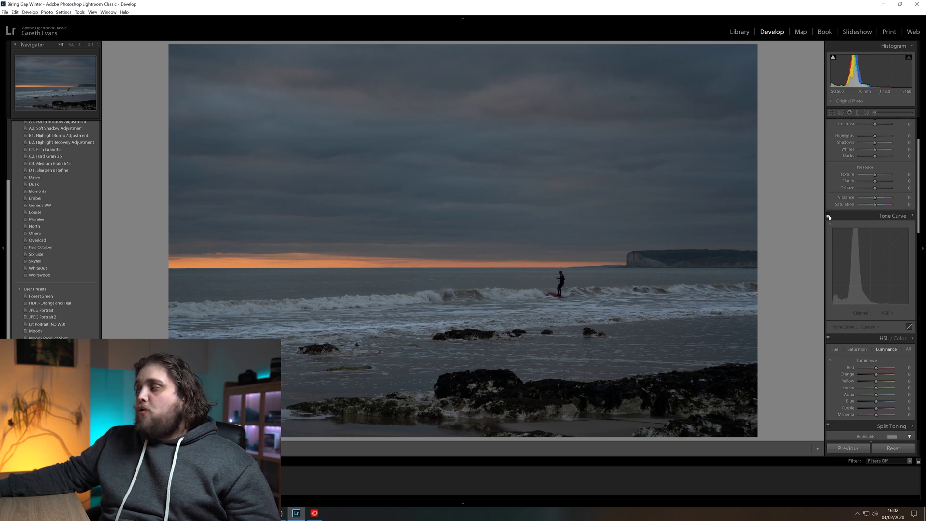
click(828, 215)
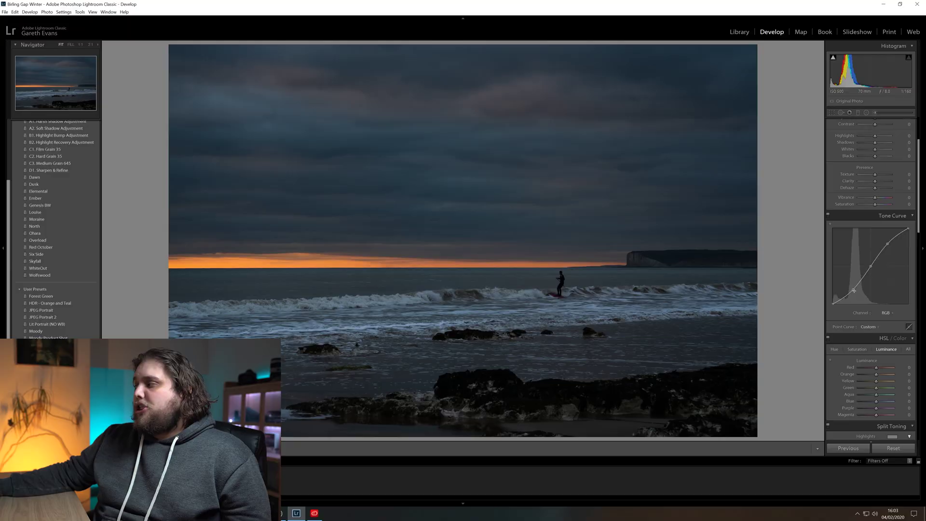
drag(854, 290, 858, 298)
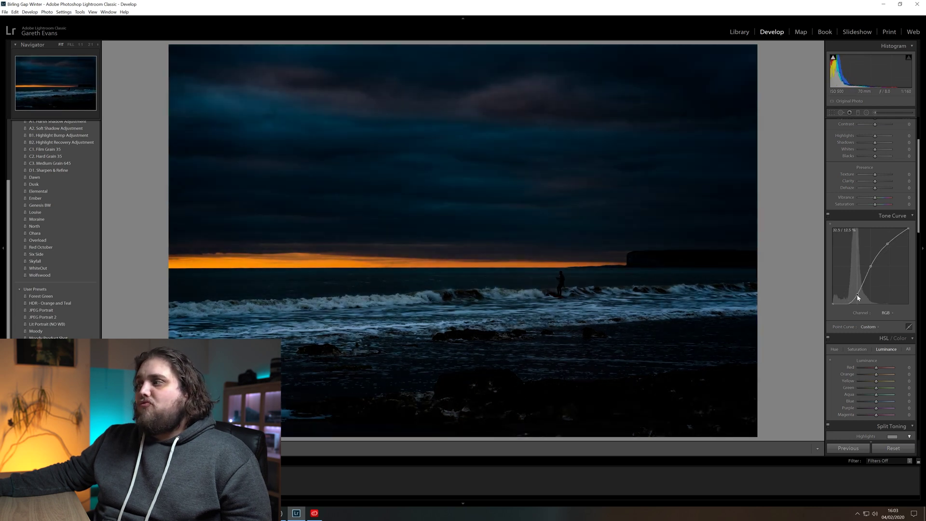
mouse_move(888, 245)
mouse_down()
mouse_move(894, 252)
mouse_move(883, 238)
mouse_up()
drag(859, 296, 853, 290)
key(ctrl+z)
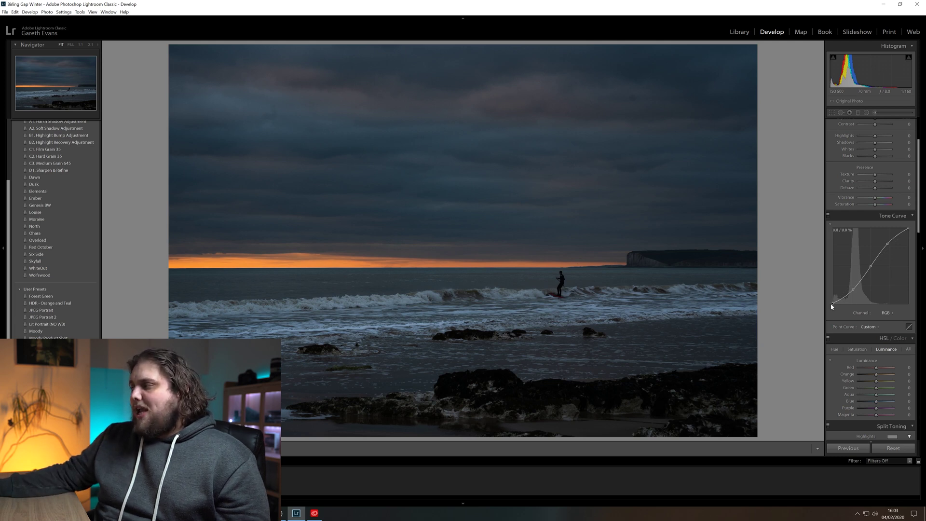
- Lift the RGB curve's black endpoint for faded shadows and lower the white endpoint
drag(831, 304, 825, 295)
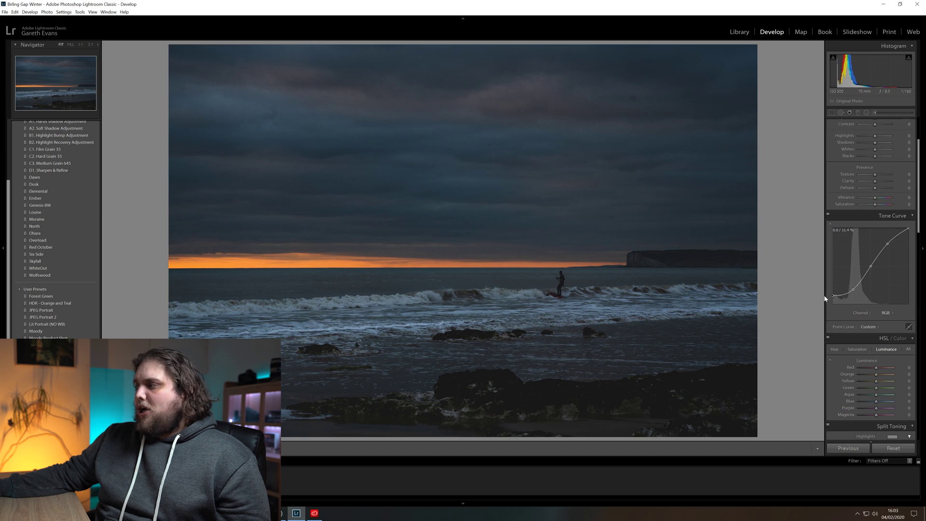
drag(825, 298, 804, 299)
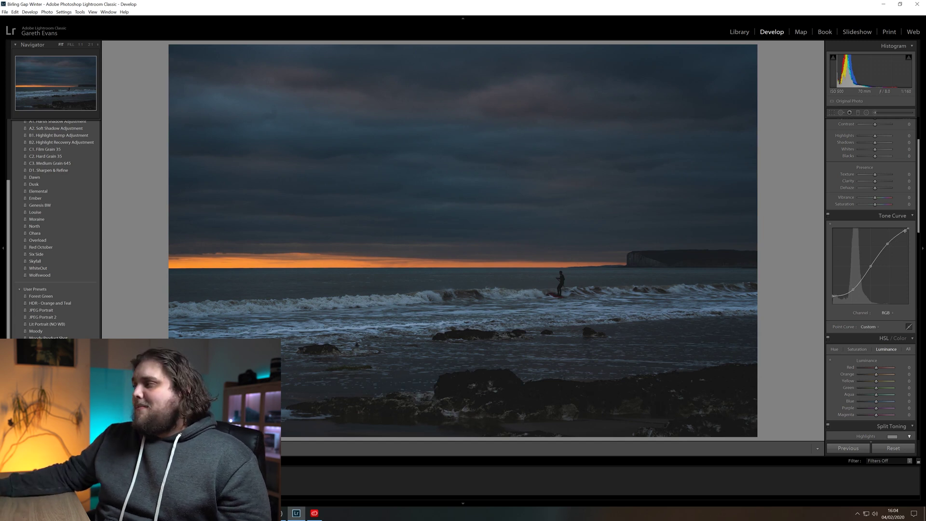
drag(908, 228, 910, 248)
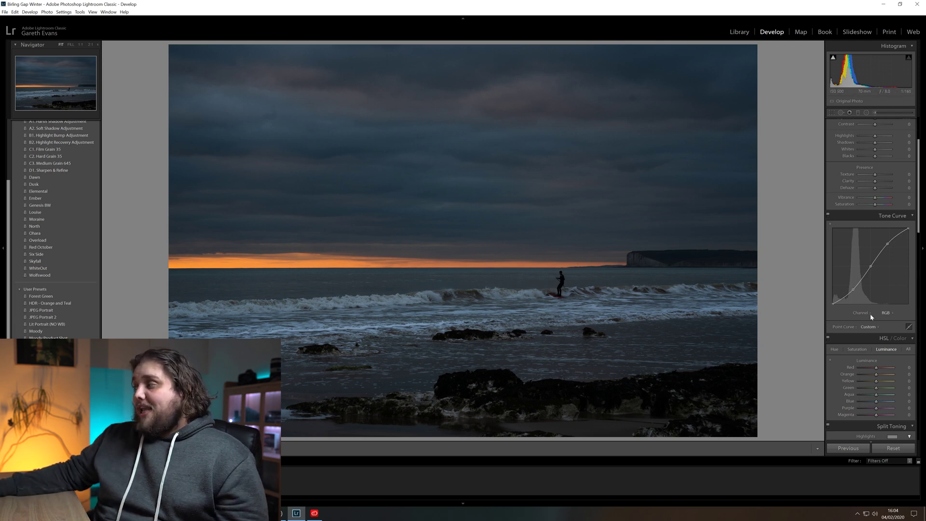
- Cycle through the Red, Green and Blue channel curves, ending on Blue
click(888, 313)
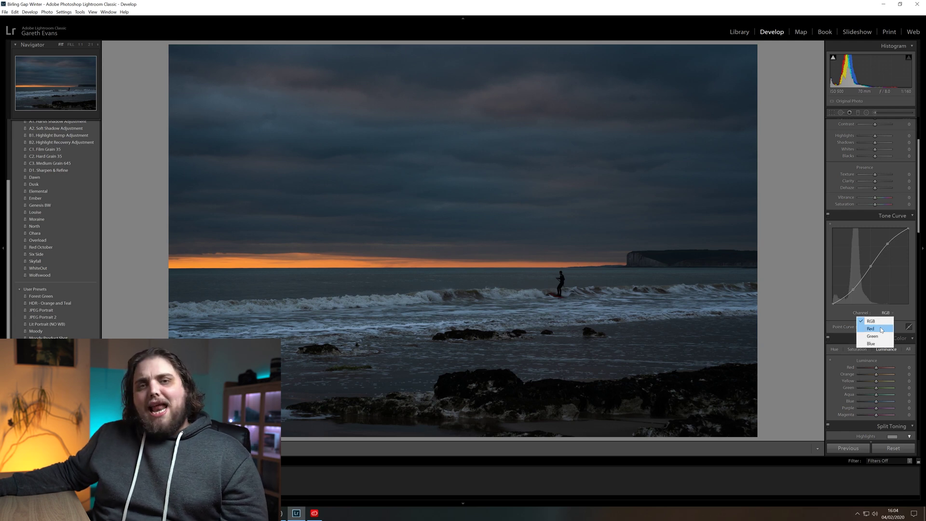
click(881, 329)
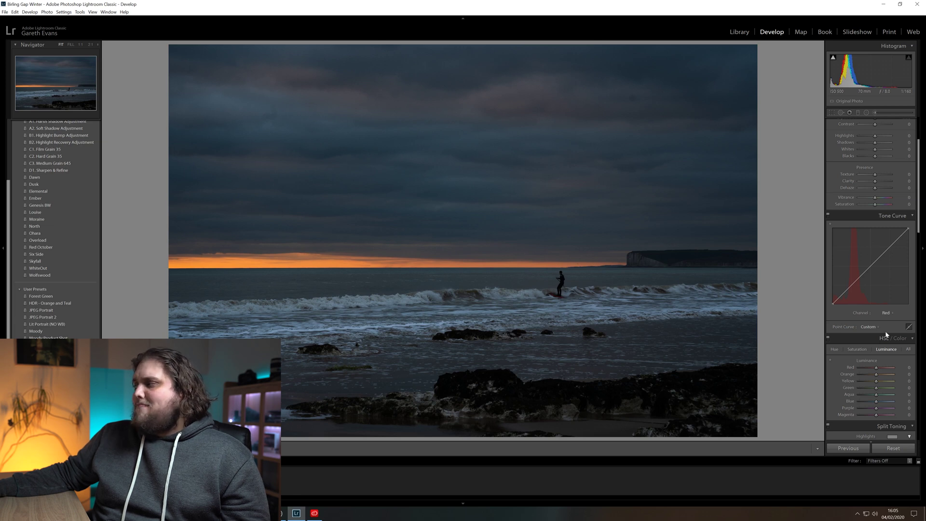
click(888, 312)
click(873, 336)
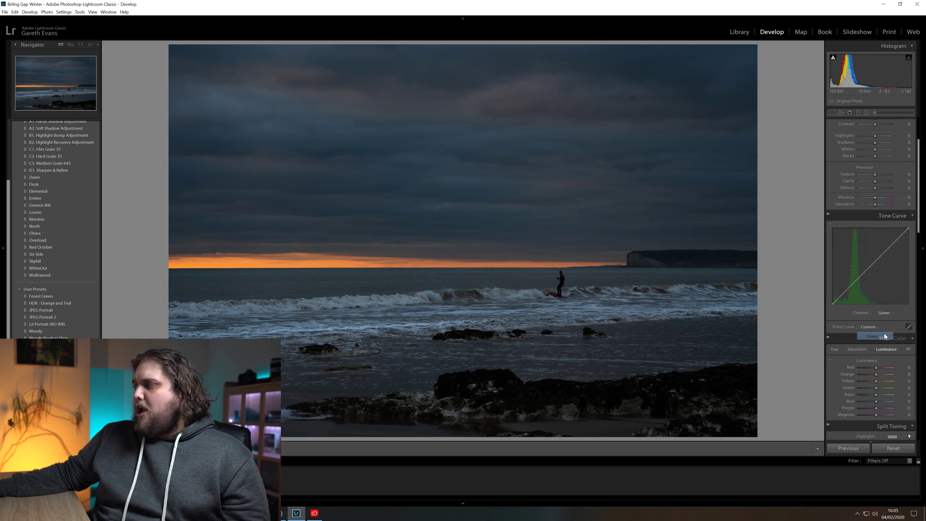
click(885, 312)
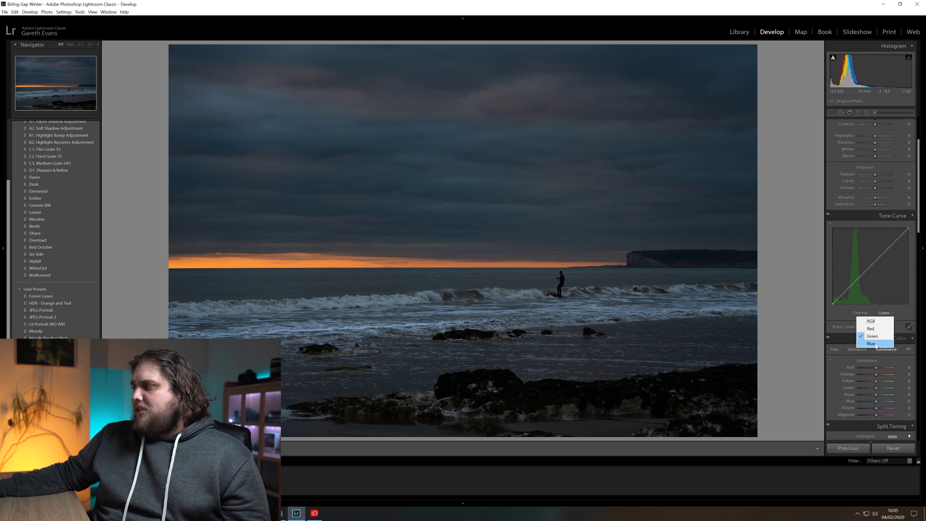
click(872, 339)
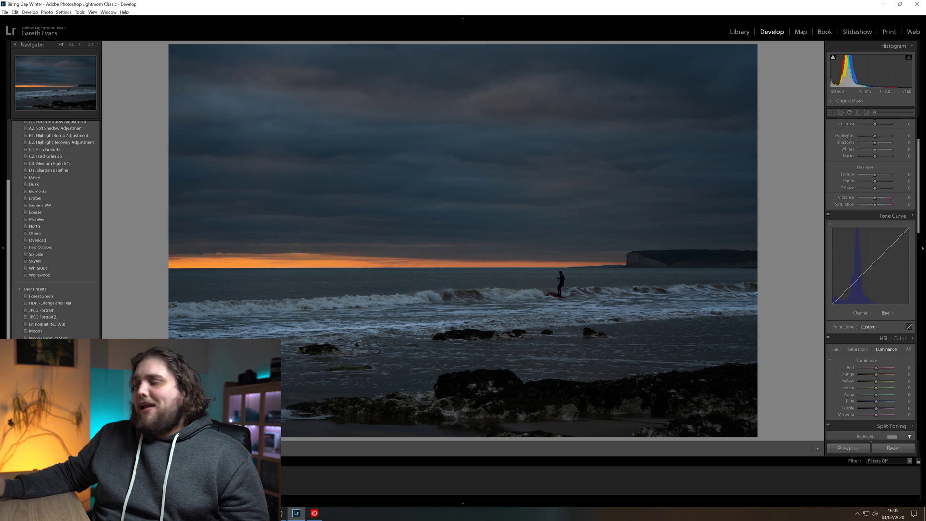
click(885, 313)
click(876, 328)
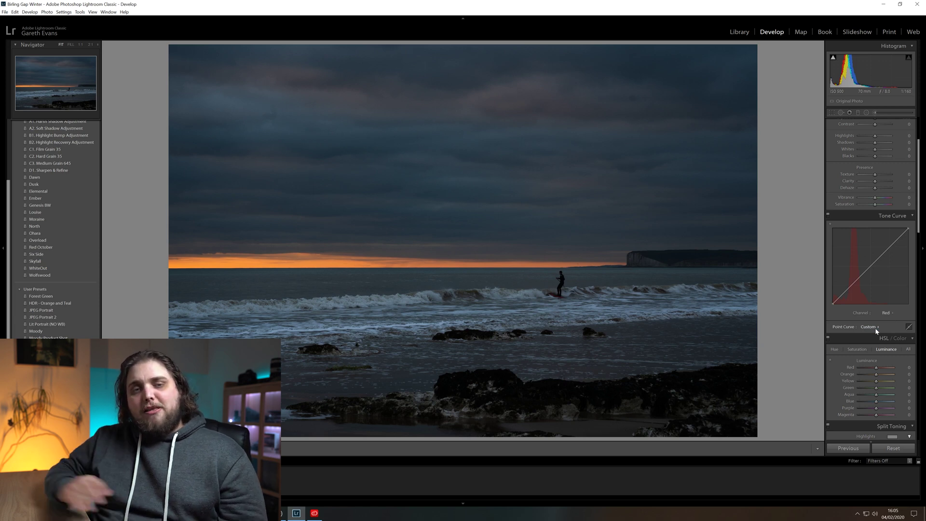
click(890, 314)
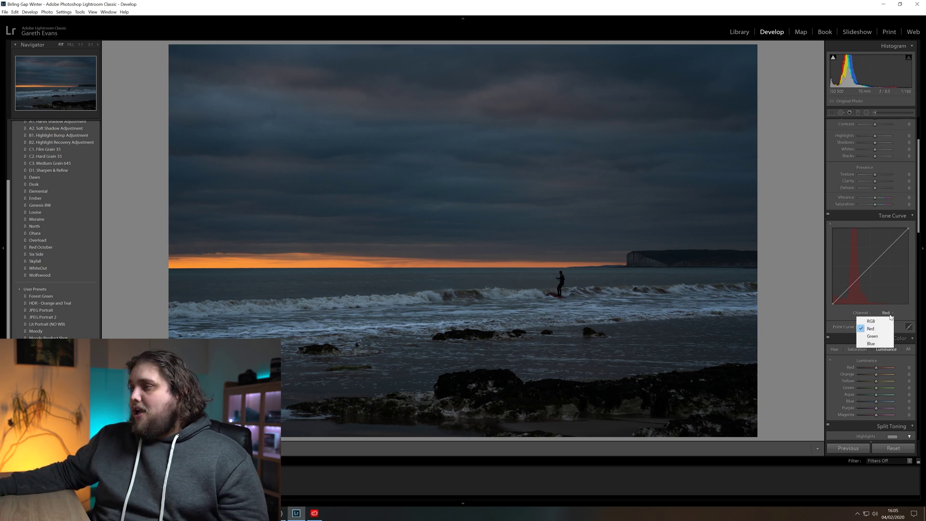
click(883, 346)
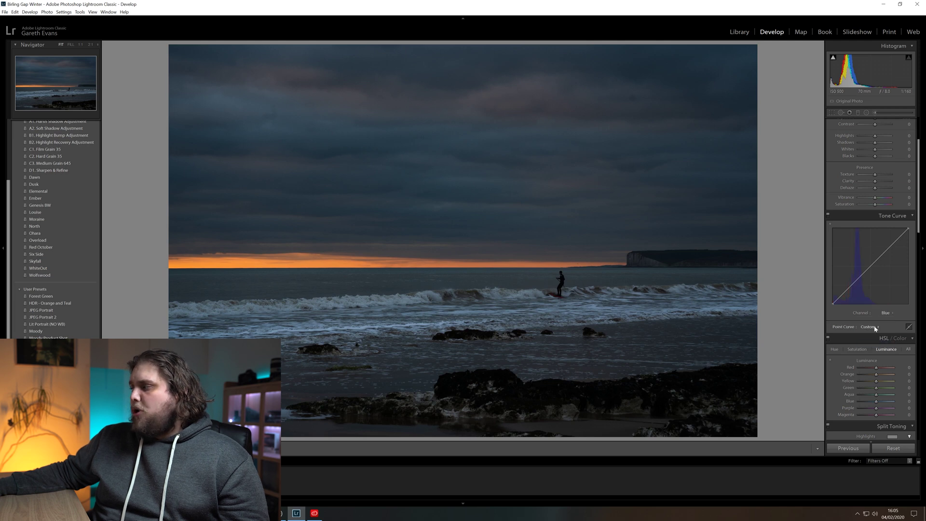
- Add a shadow point on the Blue curve, raise it slightly, and add a midtone point
click(852, 285)
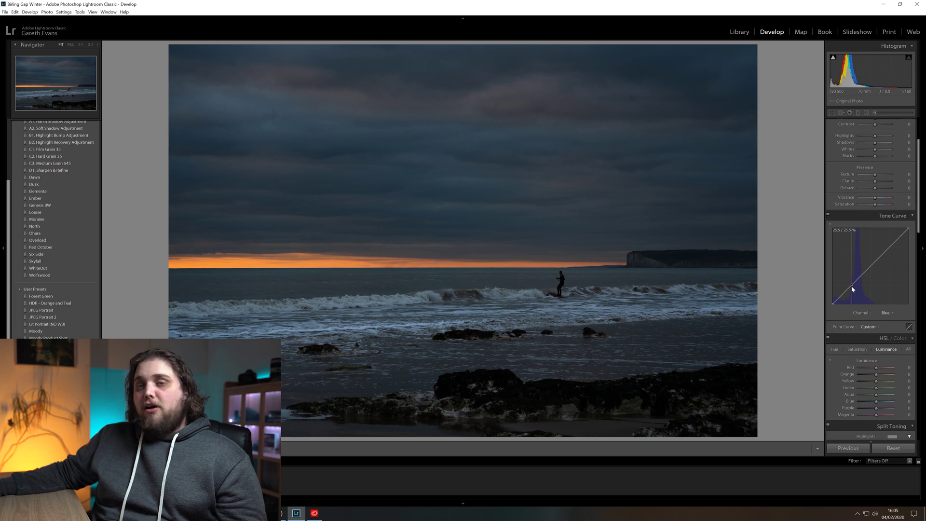
drag(852, 289, 851, 286)
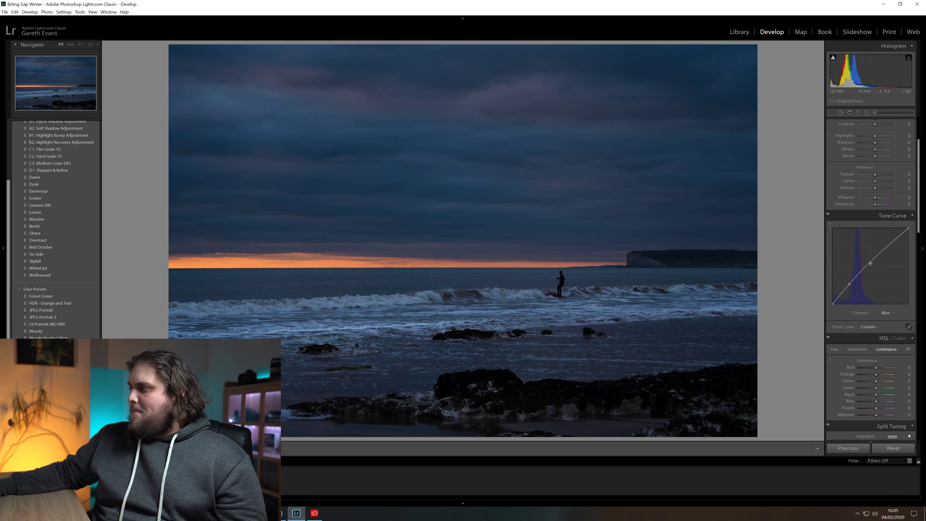
drag(871, 263, 872, 265)
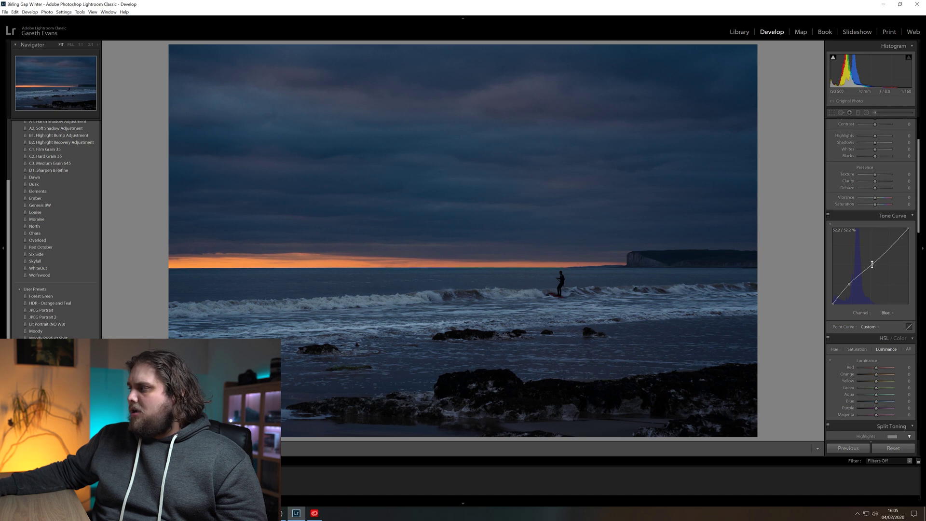
- Compare the tone curve toggled off and on, then delete the Blue curve's shadow point
click(829, 216)
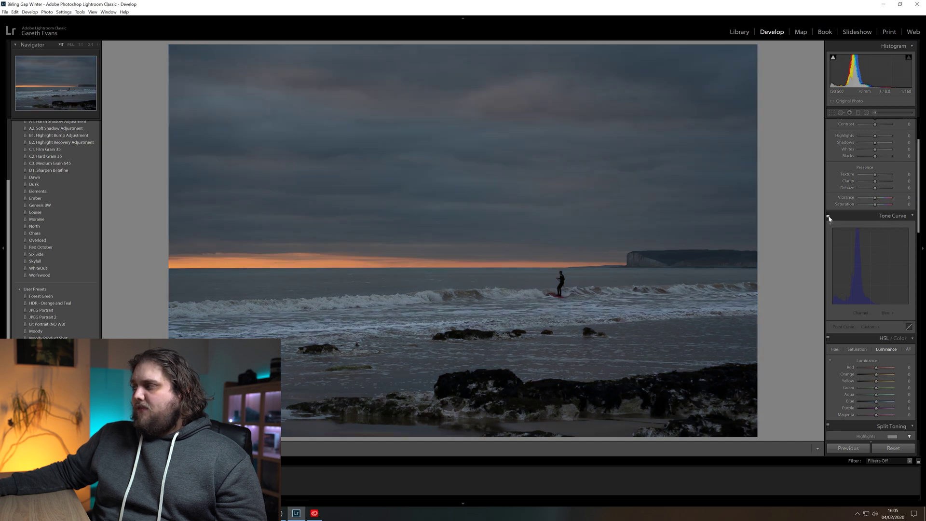
click(828, 217)
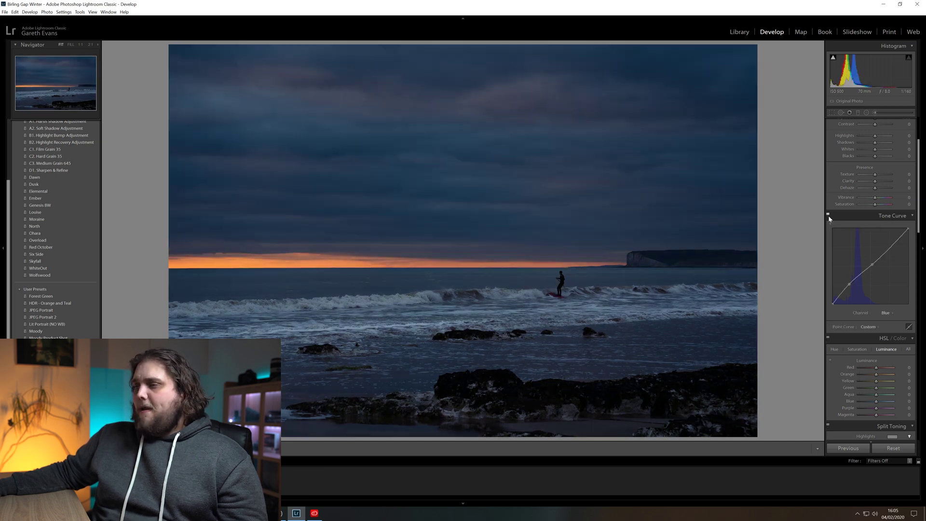
double_click(850, 285)
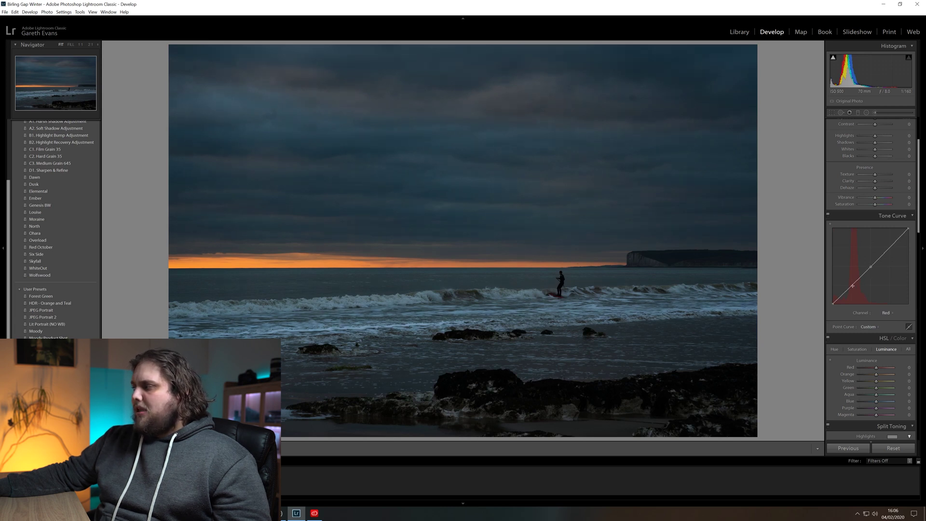
- Pull the Red curve's shadow point slightly below the diagonal
drag(853, 285, 852, 287)
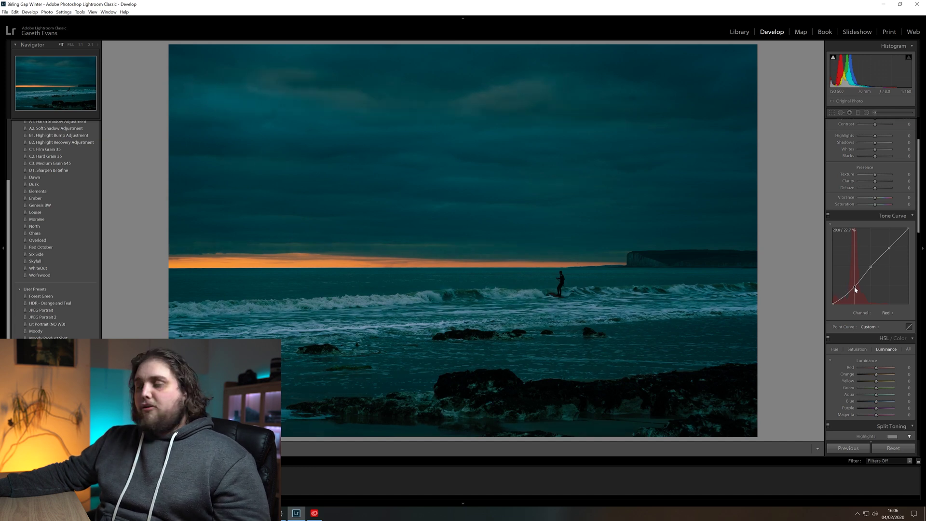
- On the Green curve, add midtone and shadow points and lower the shadow point slightly
click(887, 314)
click(880, 337)
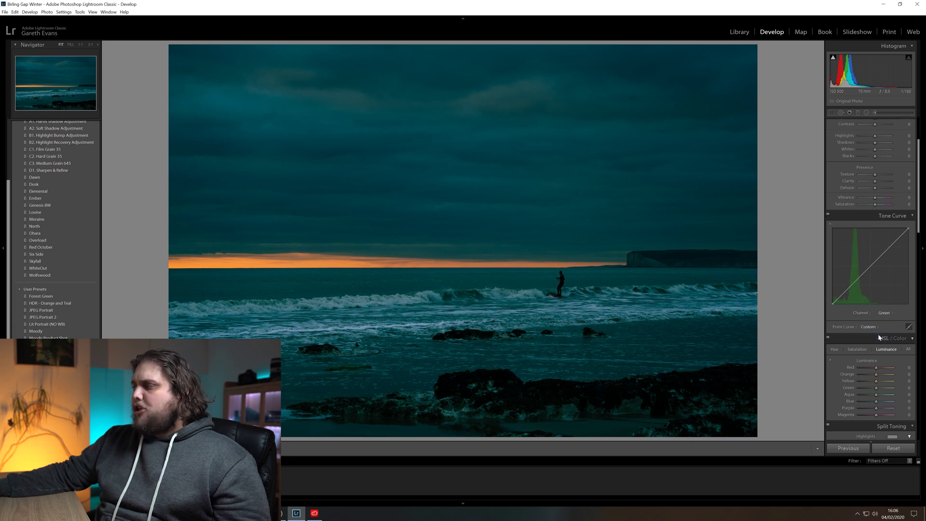
click(871, 266)
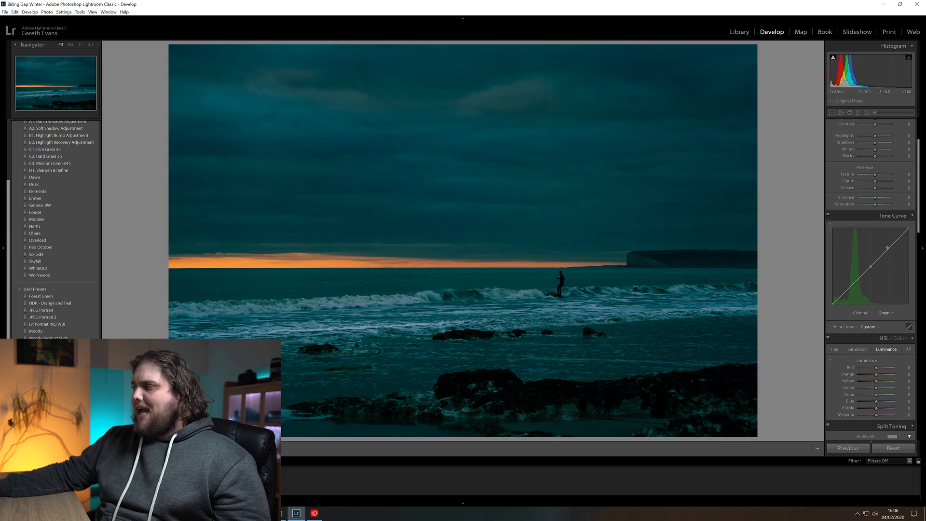
click(852, 286)
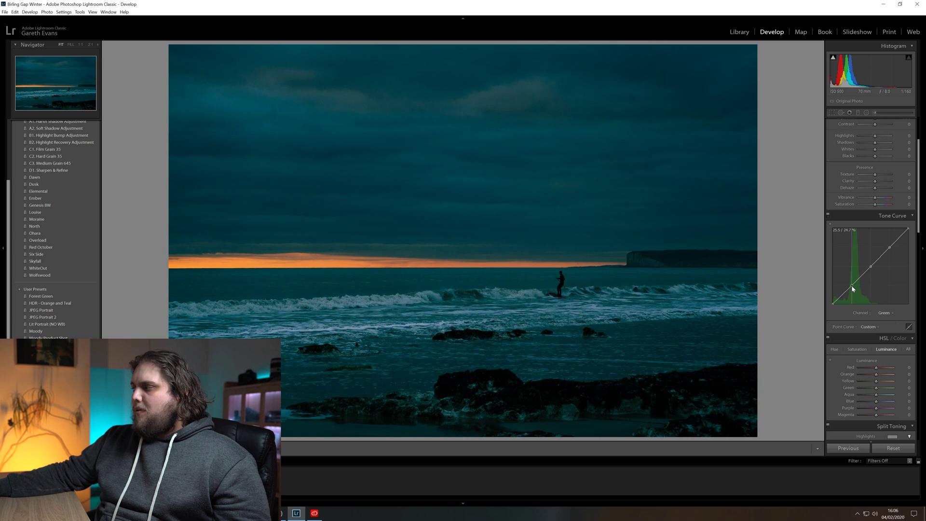
drag(852, 289, 854, 290)
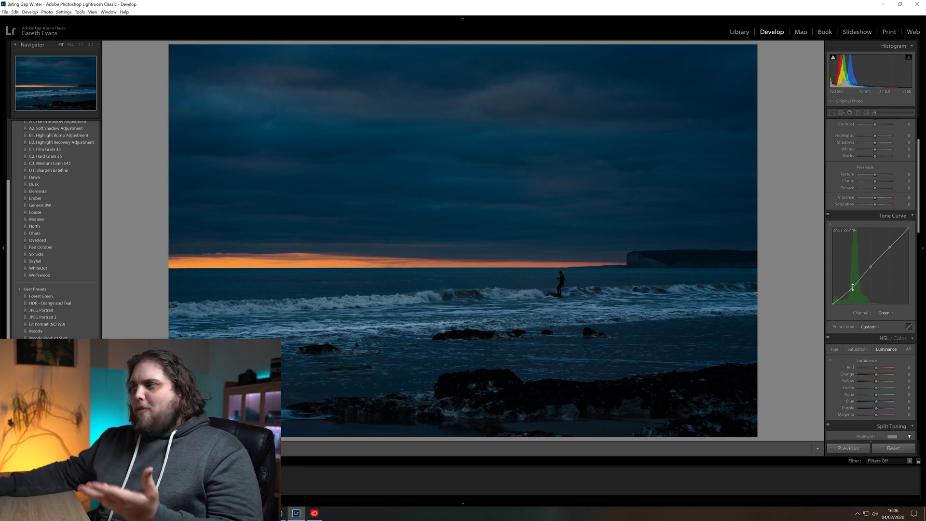
- Add a highlight point on the Red curve and lift it slightly
click(882, 314)
click(879, 330)
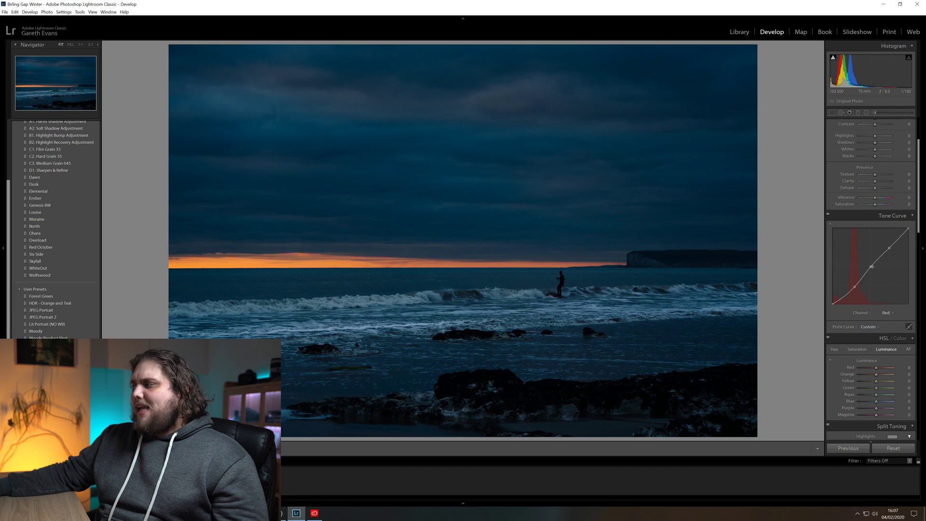
click(891, 249)
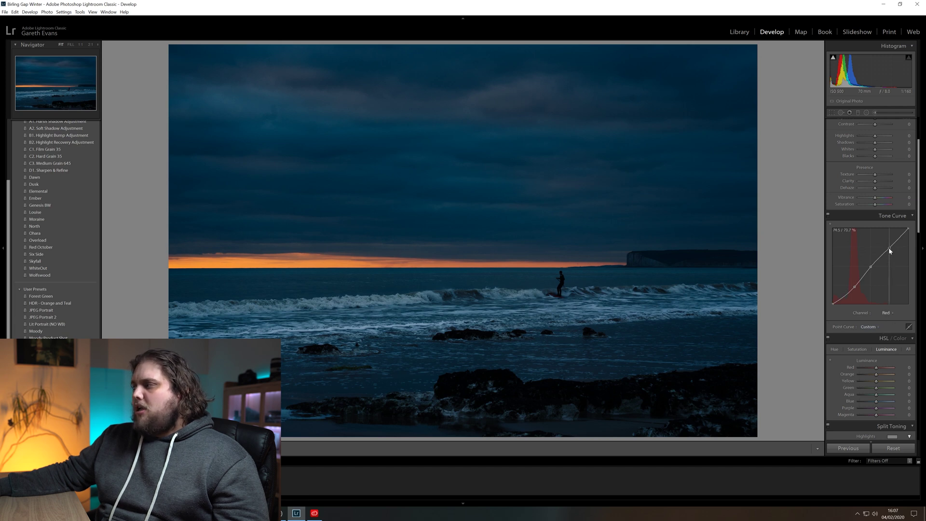
drag(891, 249, 890, 246)
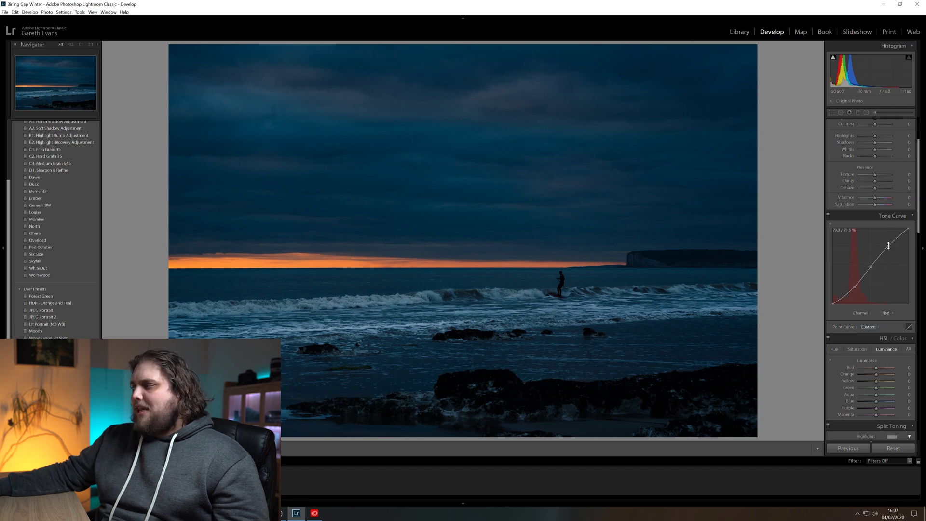
- Add midtone, shadow and highlight points on the Blue curve, nudging the shadow point down
click(891, 314)
click(876, 343)
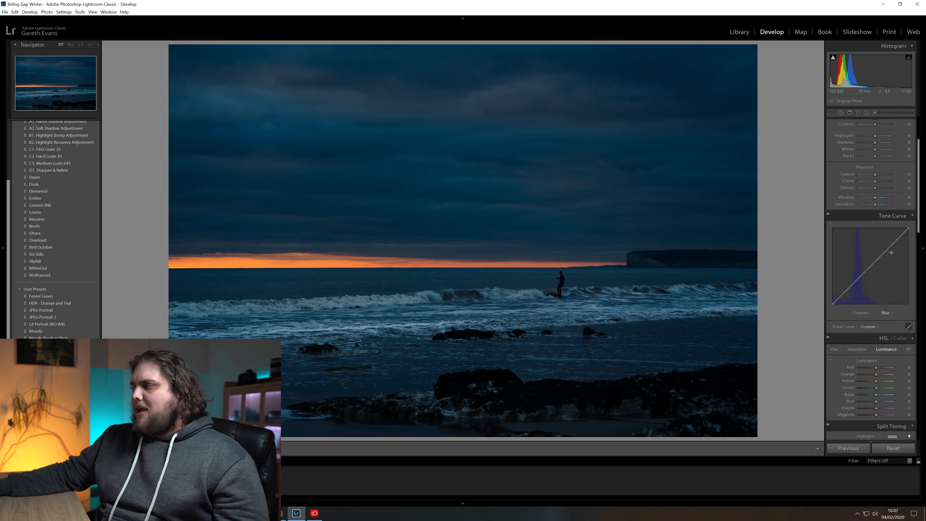
click(872, 267)
click(851, 285)
click(890, 248)
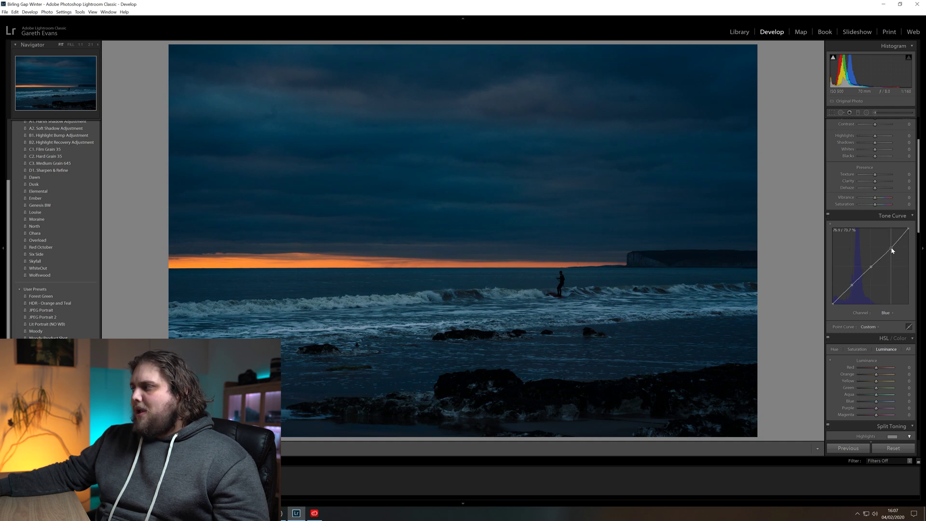
click(852, 288)
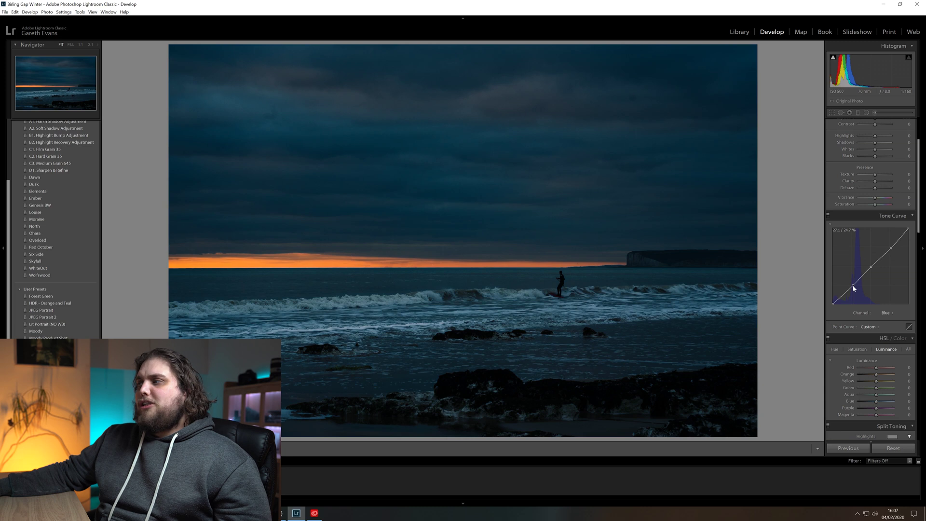
drag(853, 288, 854, 289)
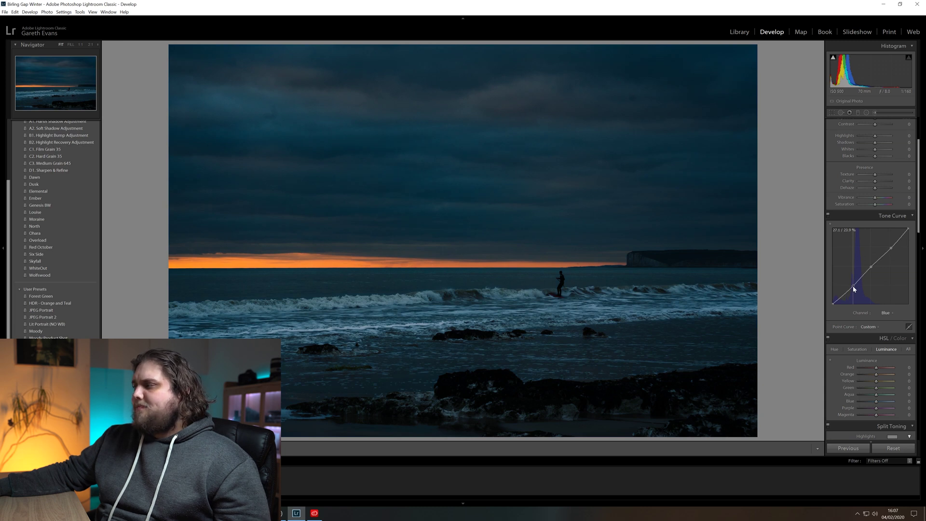
- Shape an S-curve on the RGB channel, lifting the midtones and highlights, then compare before/after
click(887, 313)
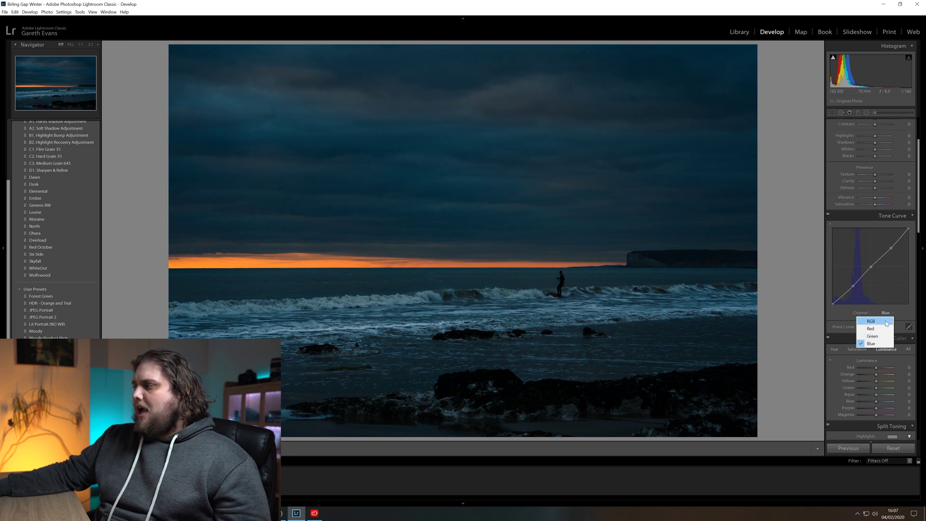
click(871, 320)
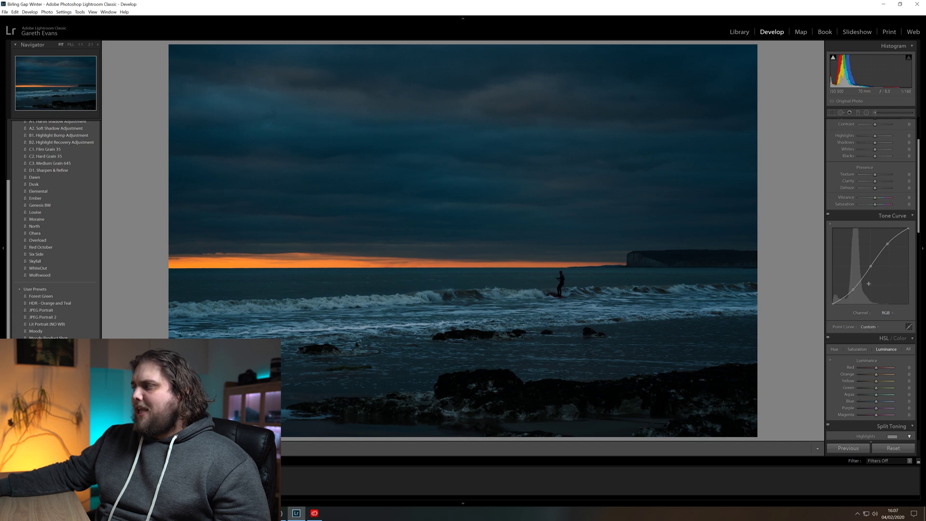
drag(872, 265, 871, 269)
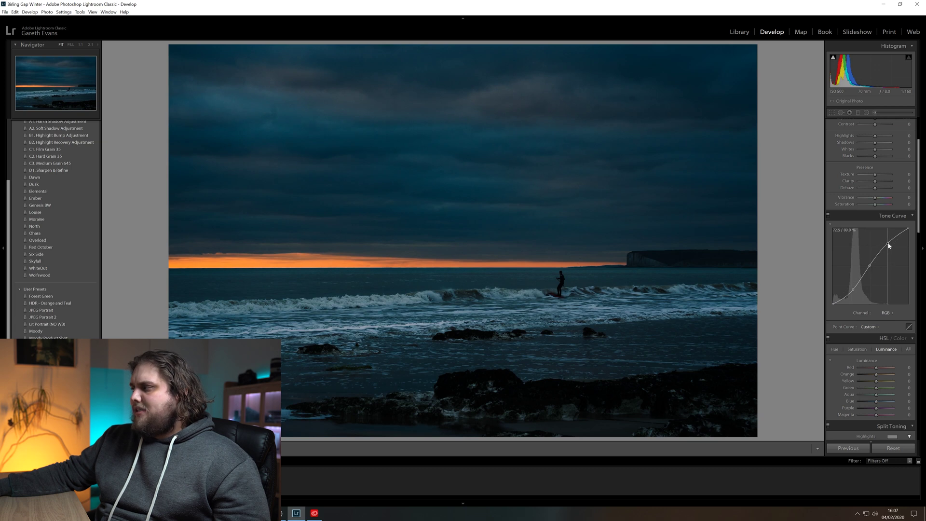
drag(888, 243, 886, 241)
drag(853, 290, 853, 291)
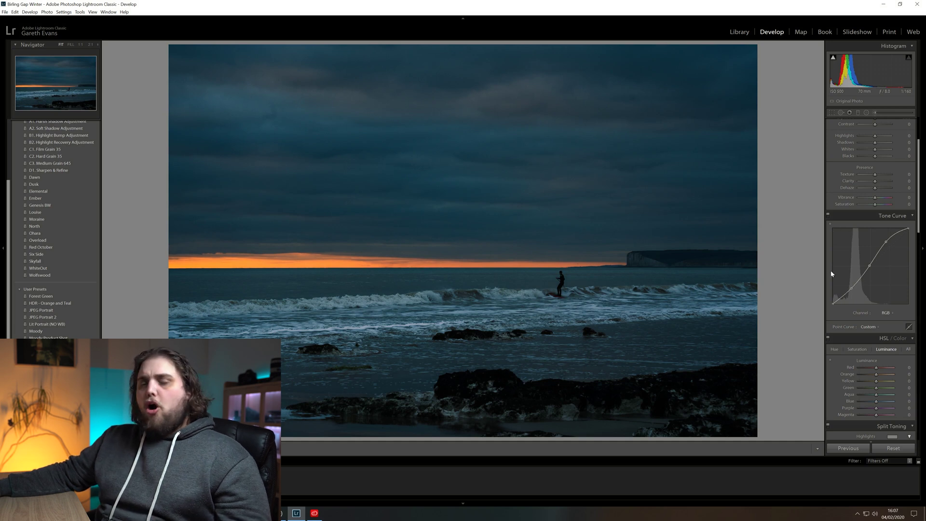
click(828, 215)
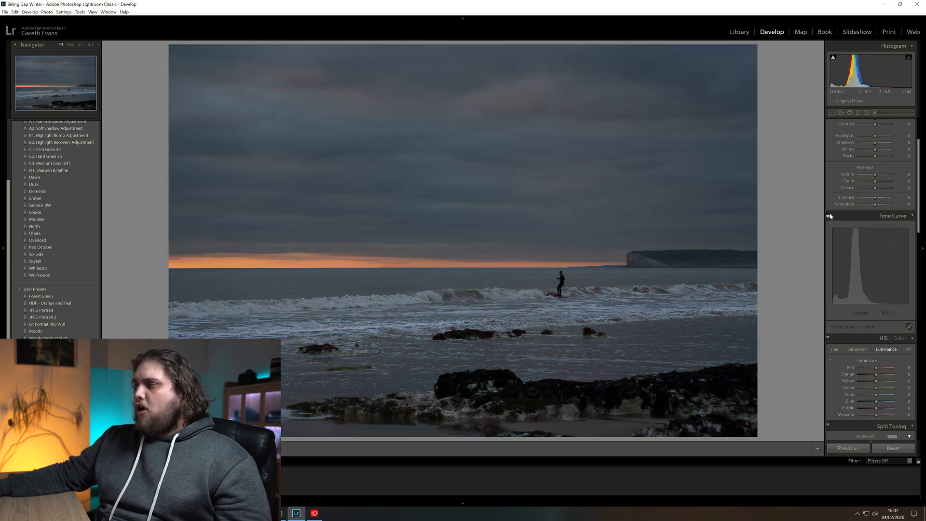
click(828, 215)
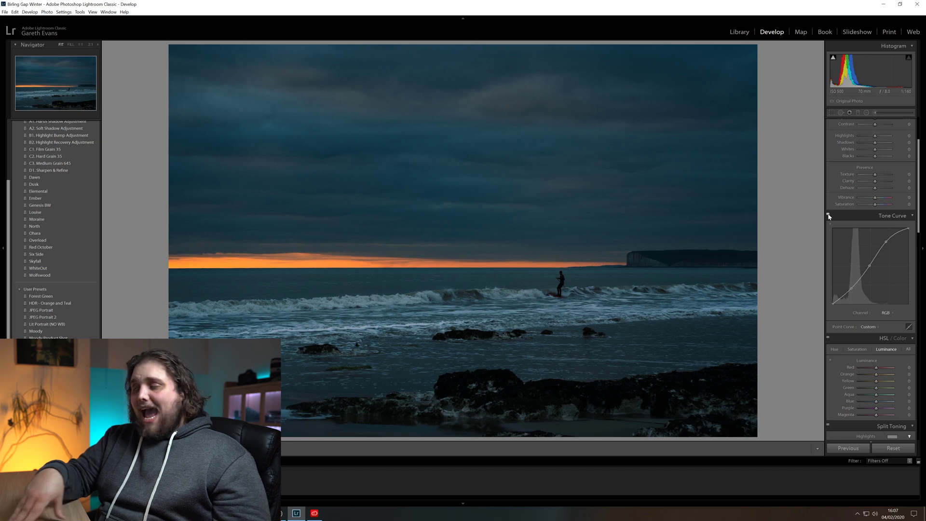
- On the Red channel curve, pull the shadow point down toward teal
click(887, 313)
click(870, 329)
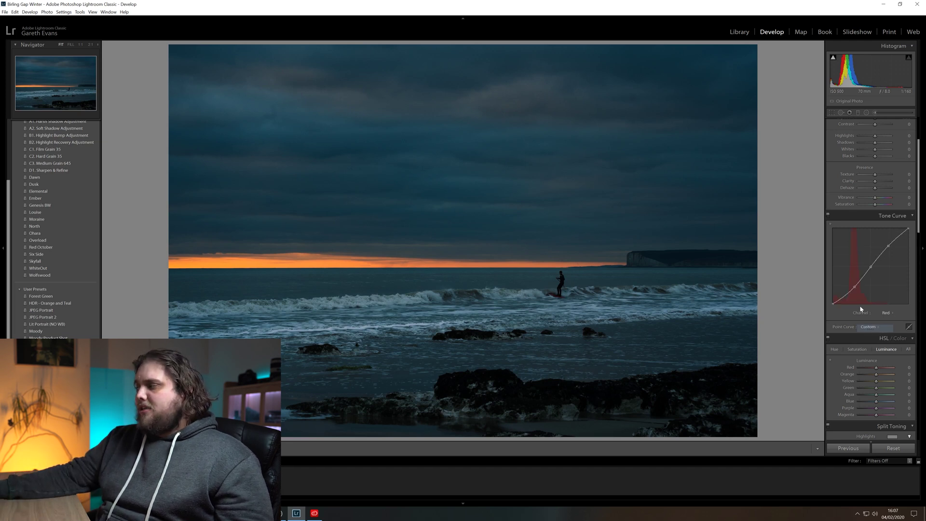
drag(853, 288, 856, 290)
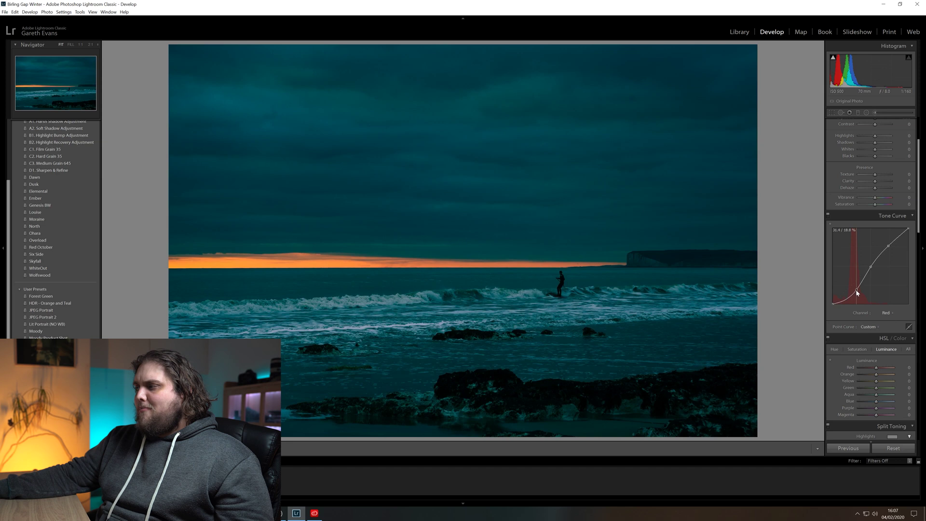
drag(855, 292, 856, 288)
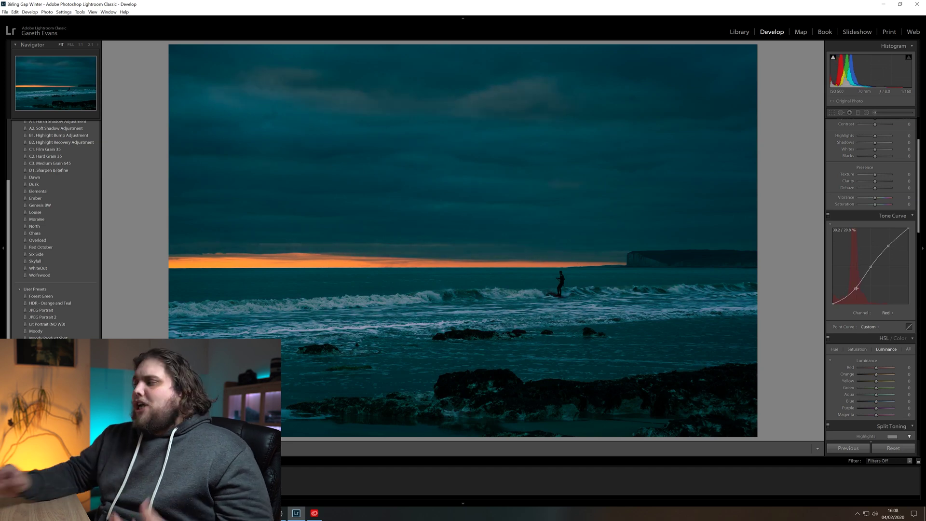
- Lower the Green channel's shadow point for a bluer look, then compare the curve off and on
click(887, 313)
click(882, 337)
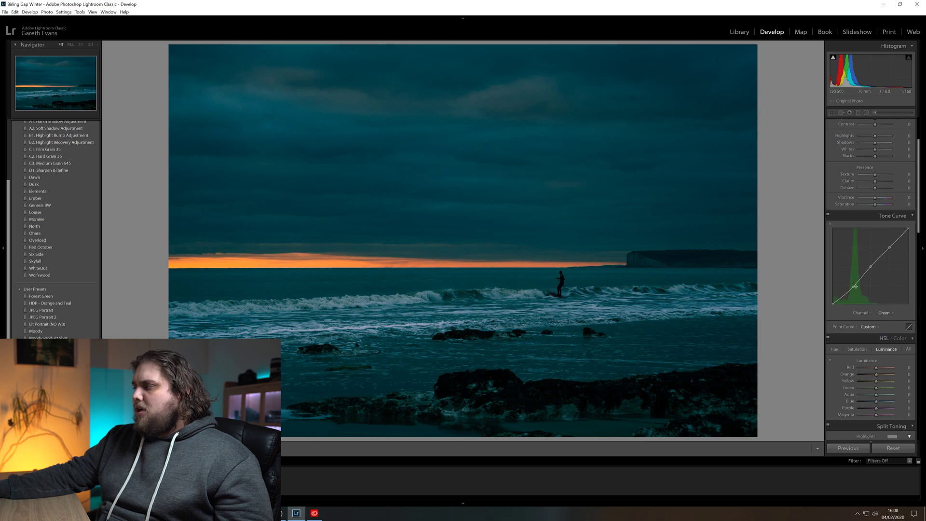
drag(854, 286, 855, 289)
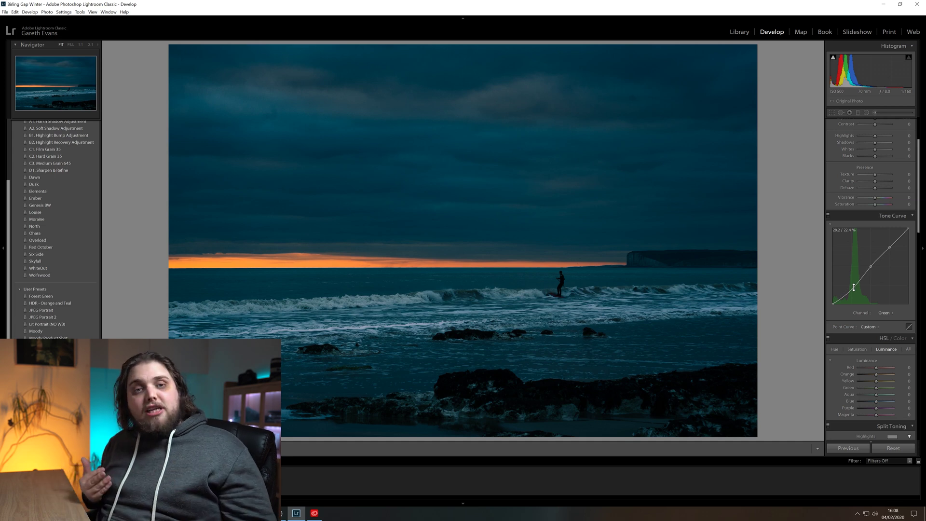
click(828, 217)
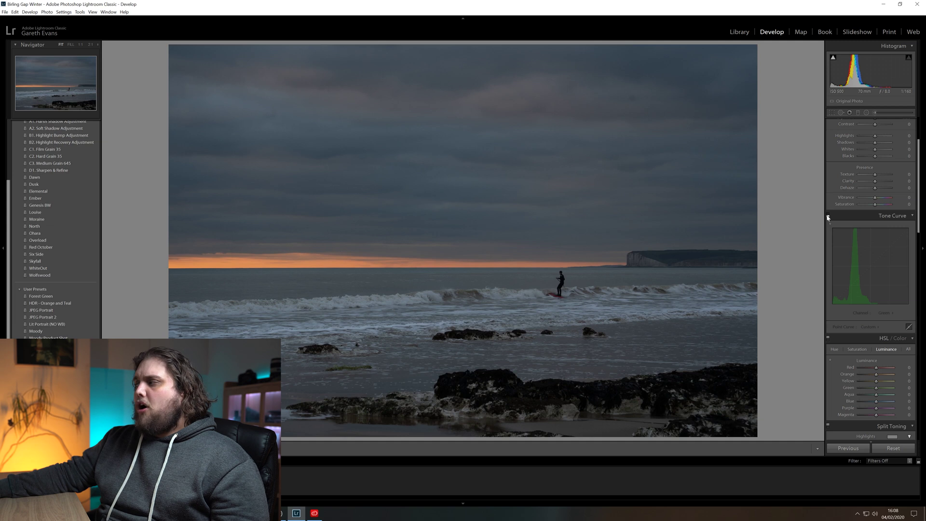
click(828, 216)
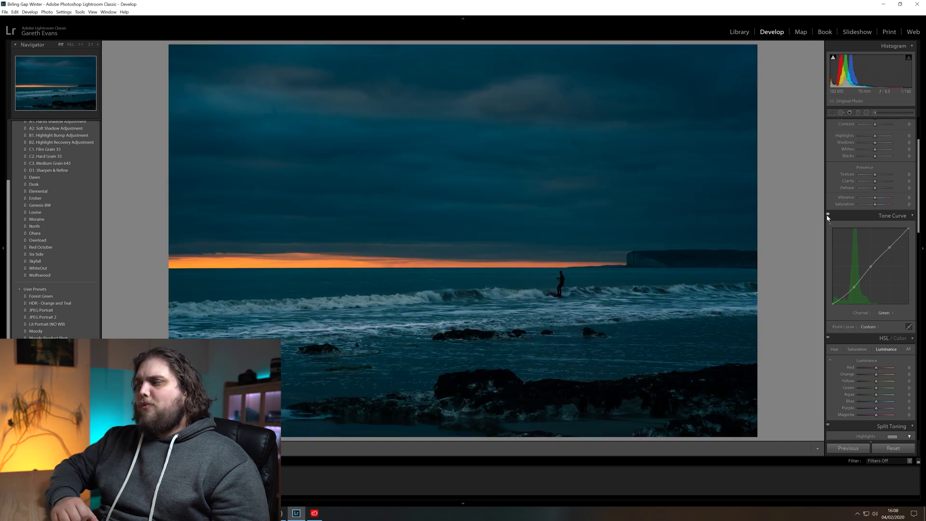